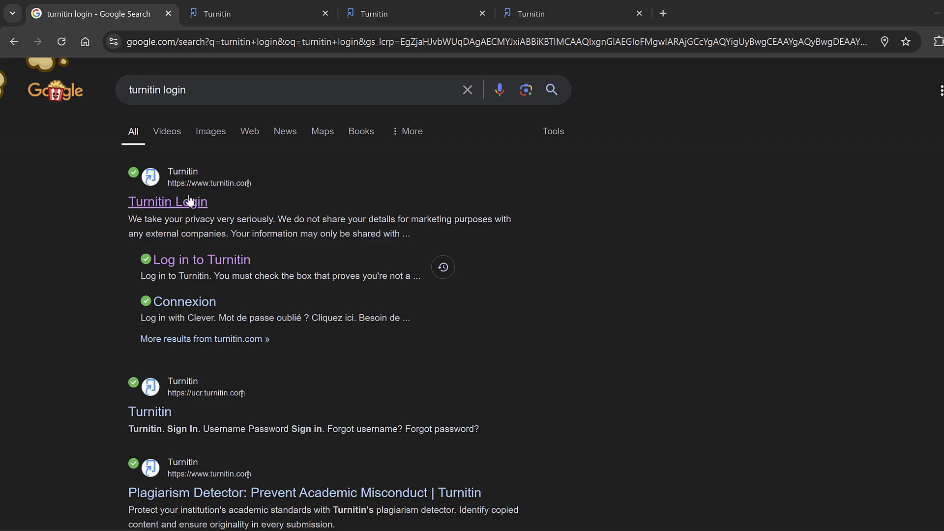
# Step: Open the Turnitin login page and bring up the tab with the account e-mail and password filled in
pyautogui.click(181, 271)
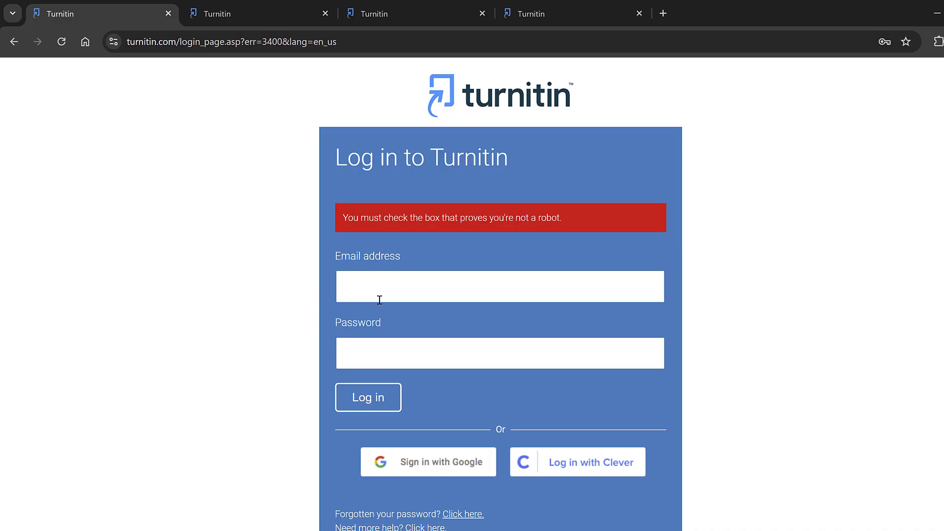
pyautogui.click(241, 14)
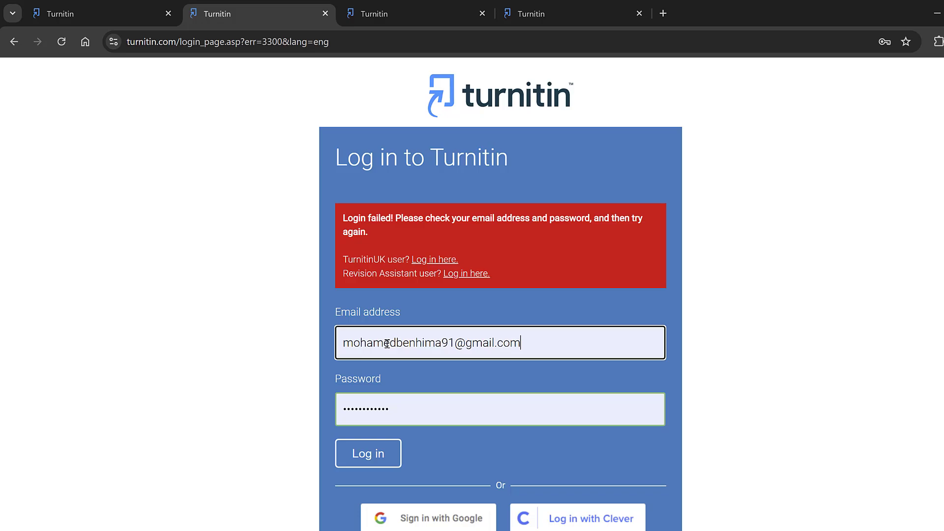
pyautogui.scroll(-3, 430, 342)
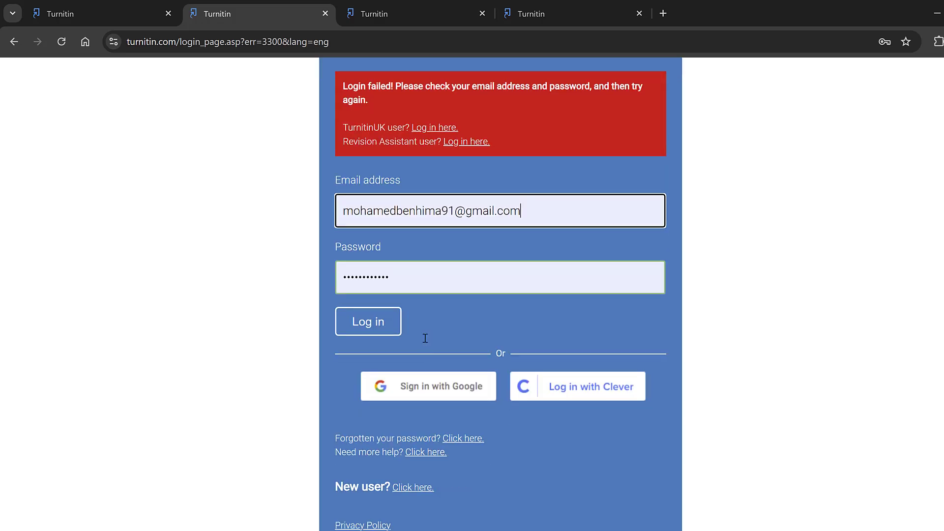
# Step: Sign in, then select 'class' and 'enrollment password' in the homepage welcome text
pyautogui.click(362, 322)
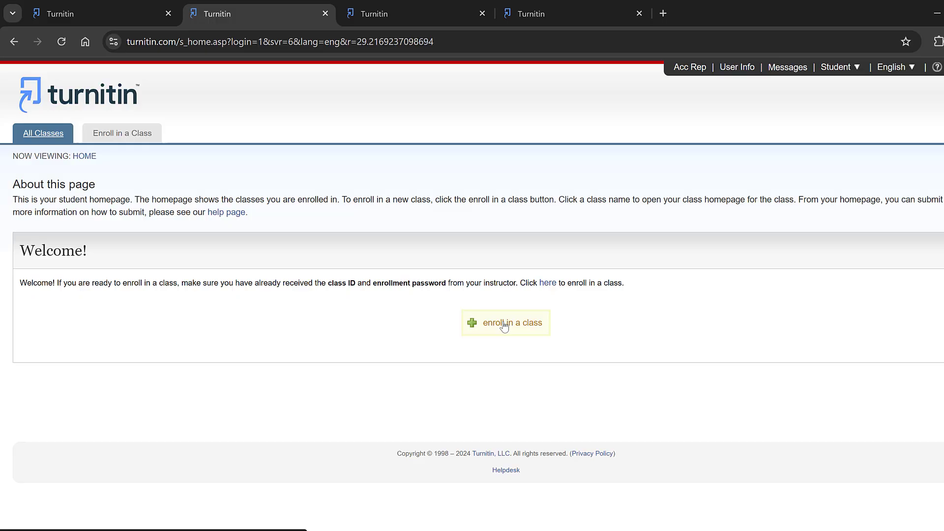
pyautogui.doubleClick(329, 282)
pyautogui.moveTo(374, 283); pyautogui.dragTo(446, 285)
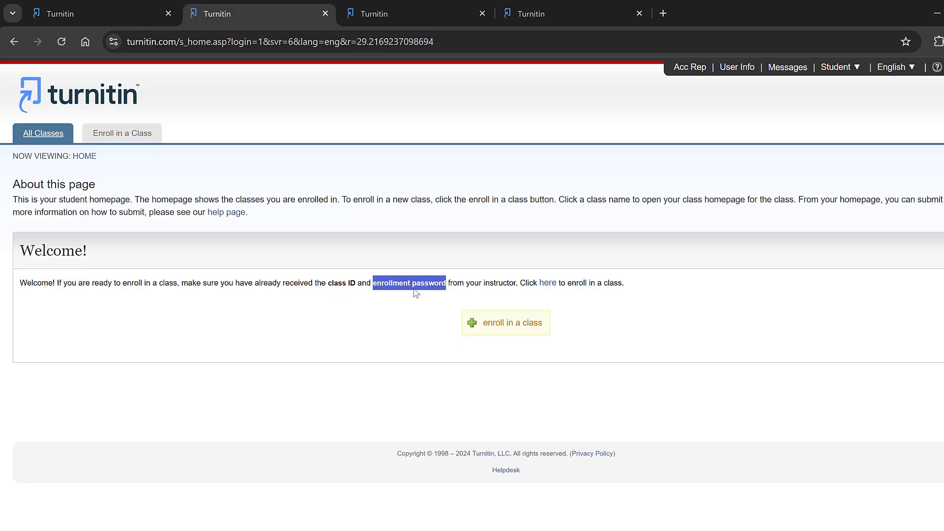
# Step: Look over the Enroll in a Class ID and key fields, then return to the student homepage
pyautogui.click(498, 327)
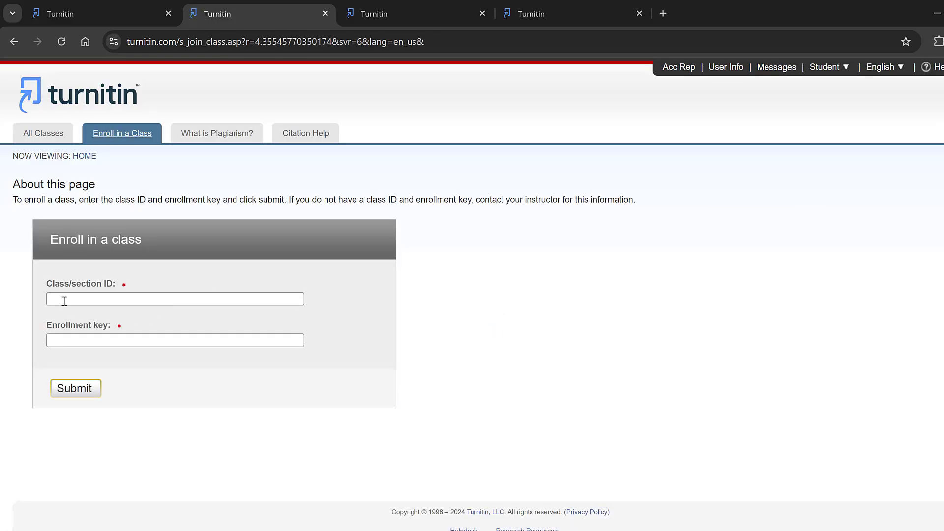
pyautogui.click(64, 301)
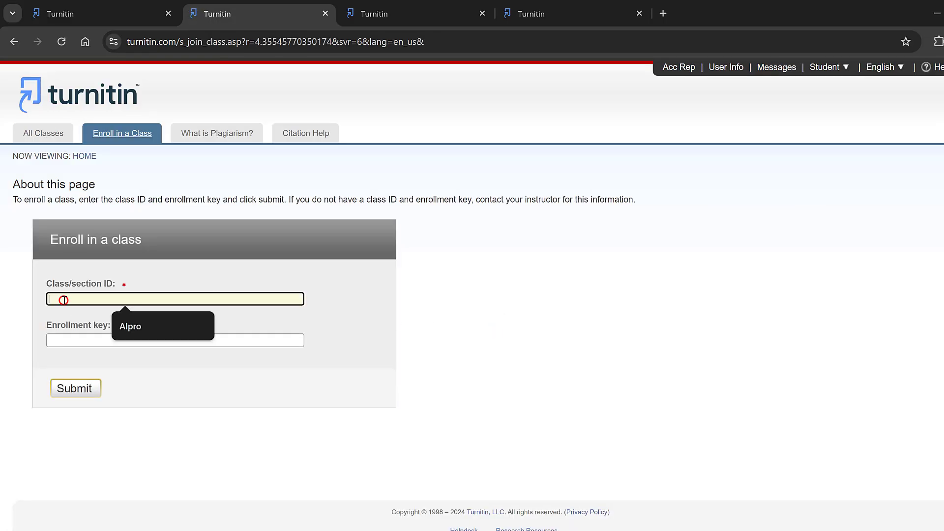
pyautogui.click(71, 338)
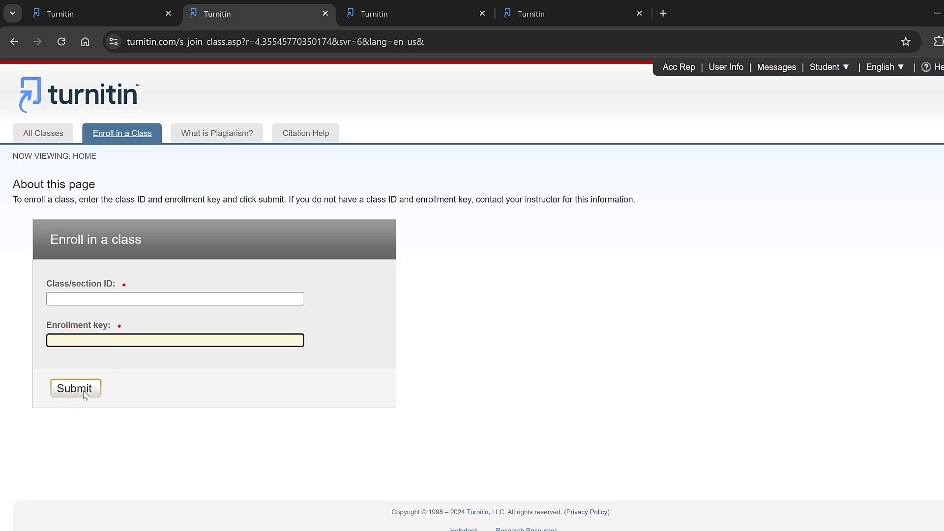
pyautogui.click(89, 96)
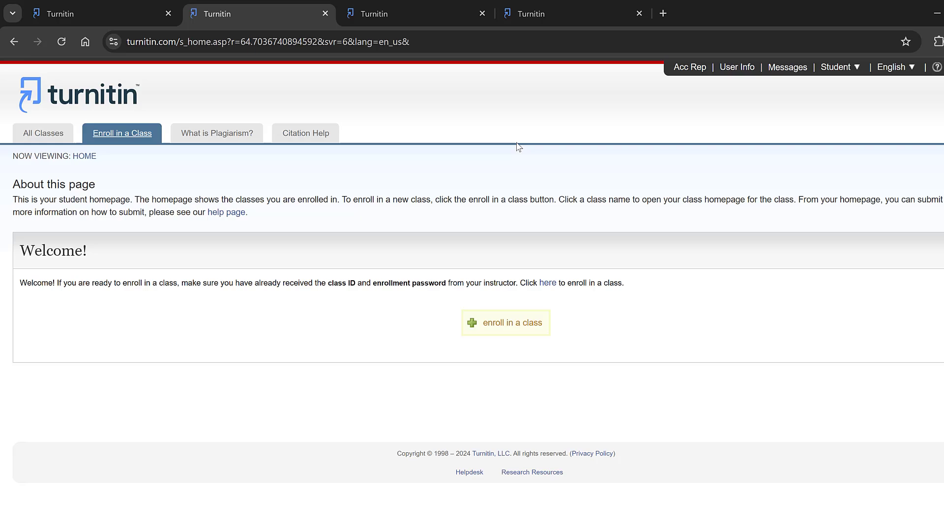
# Step: Switch the account to the Instructor role and open the Quick Submit inbox
pyautogui.click(856, 70)
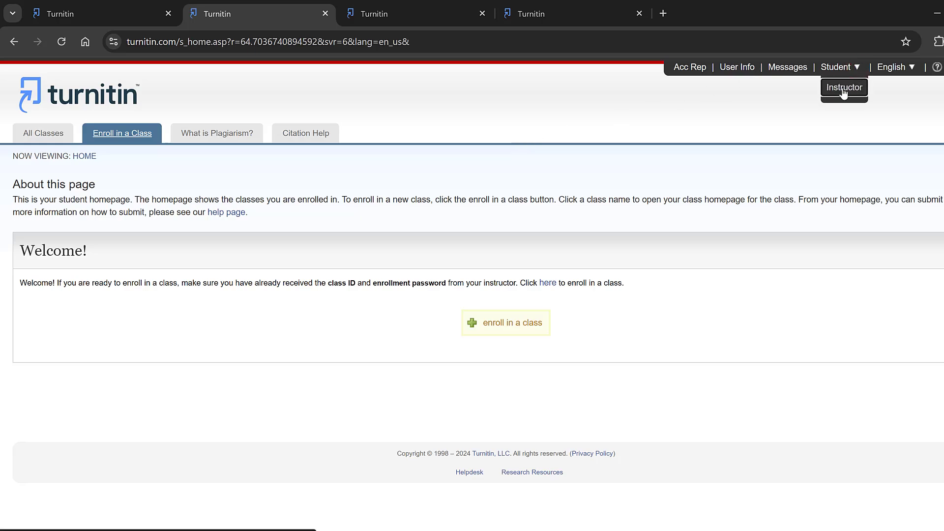
pyautogui.click(844, 88)
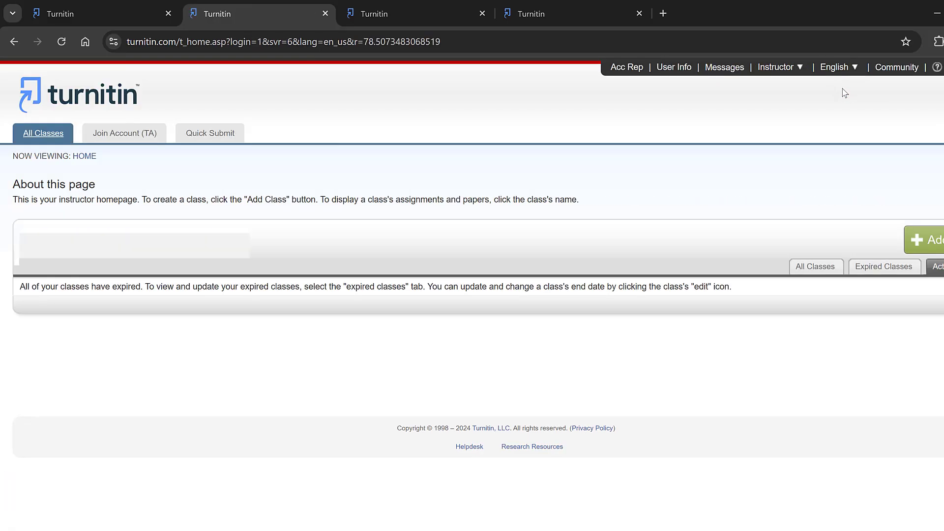
pyautogui.click(206, 139)
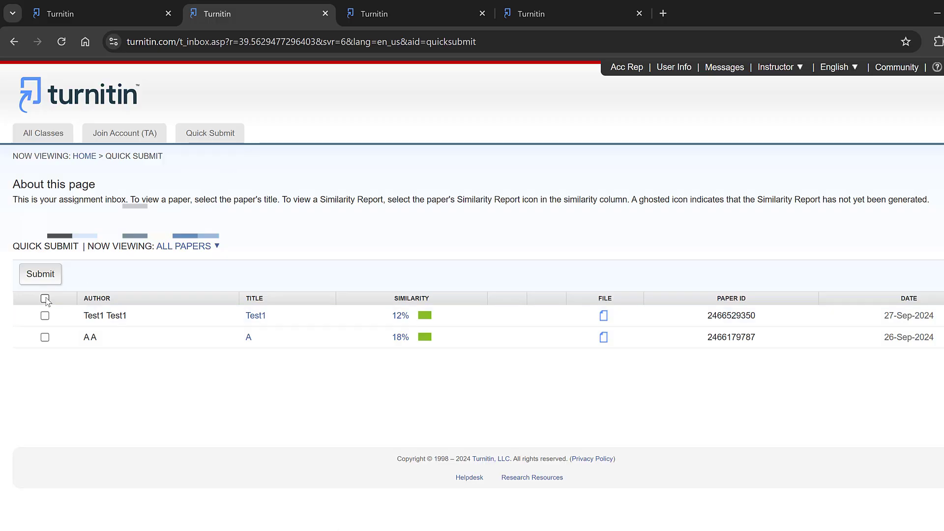
# Step: Select both papers, Test1 and A, and remove them from the inbox
pyautogui.click(44, 298)
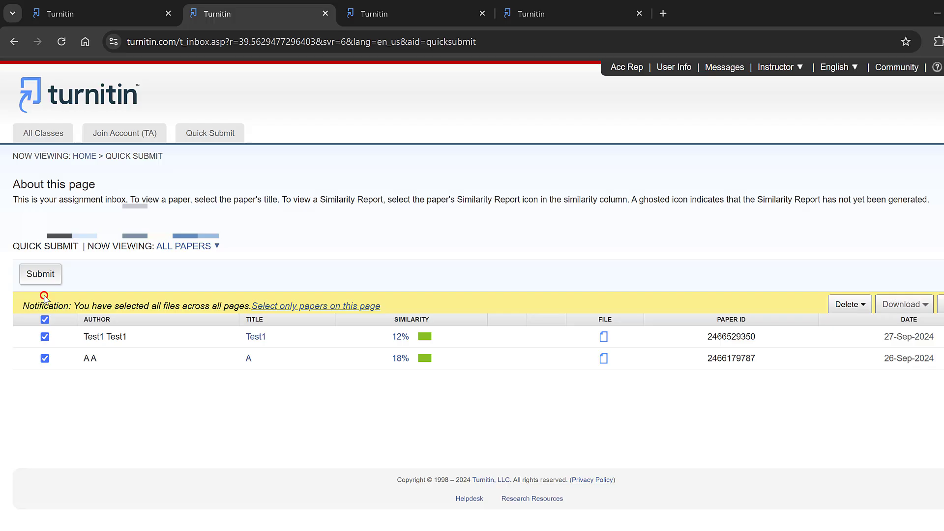
pyautogui.click(849, 309)
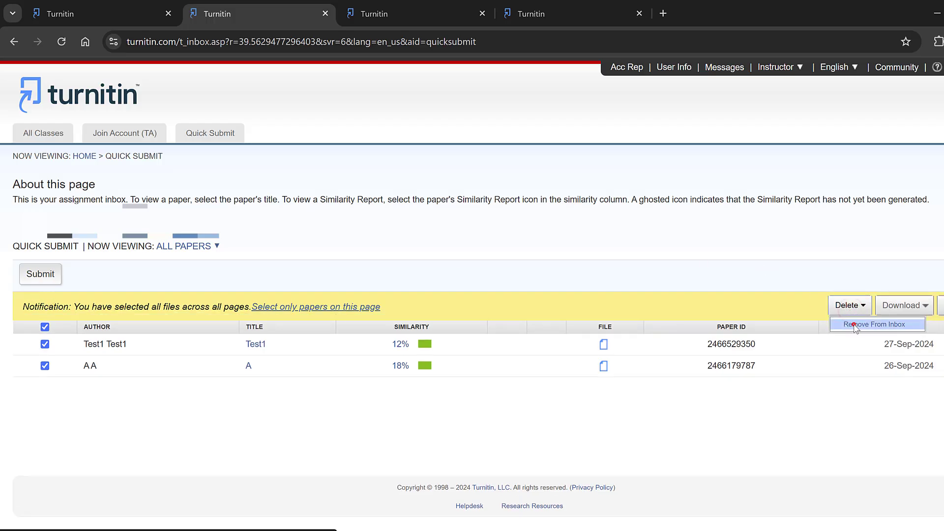
pyautogui.click(854, 324)
pyautogui.click(564, 211)
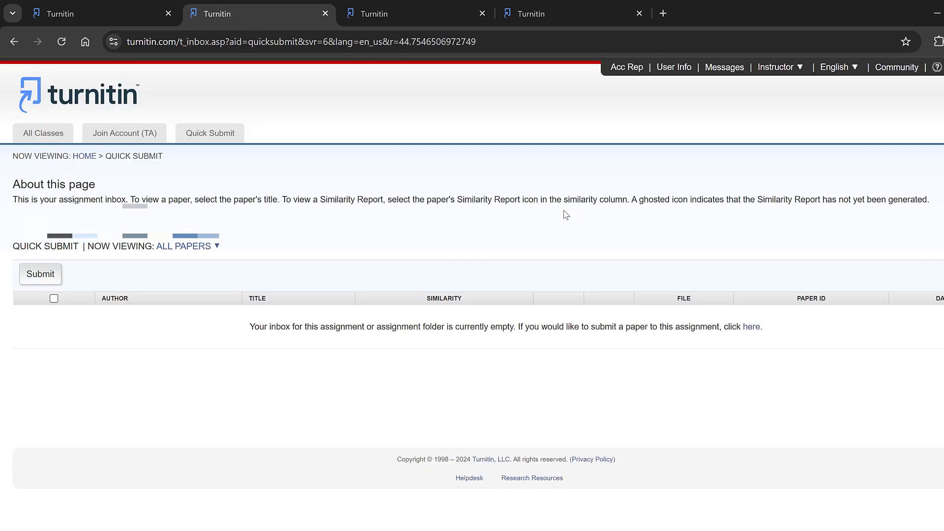
# Step: Start a Quick Submit searching internet, student papers and periodicals, with no repository
pyautogui.click(36, 278)
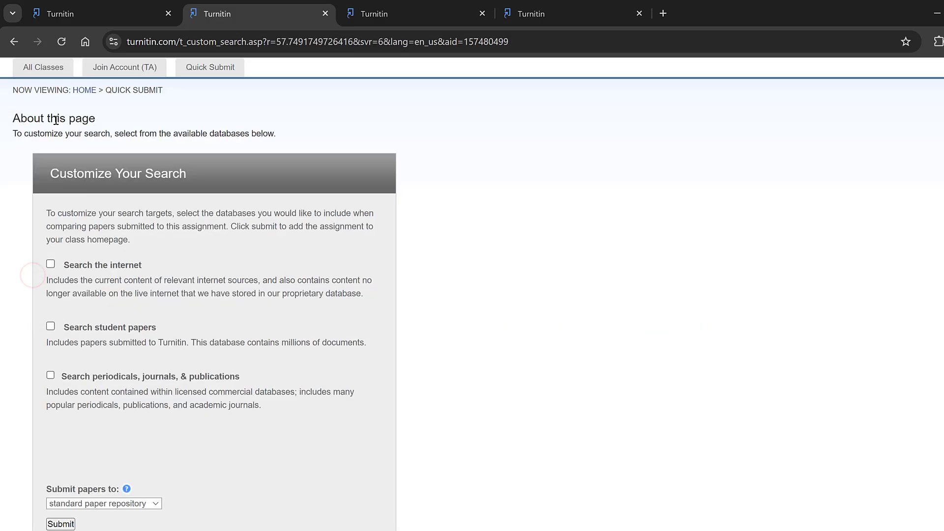
pyautogui.click(51, 266)
pyautogui.click(51, 327)
pyautogui.scroll(-1, 54, 328)
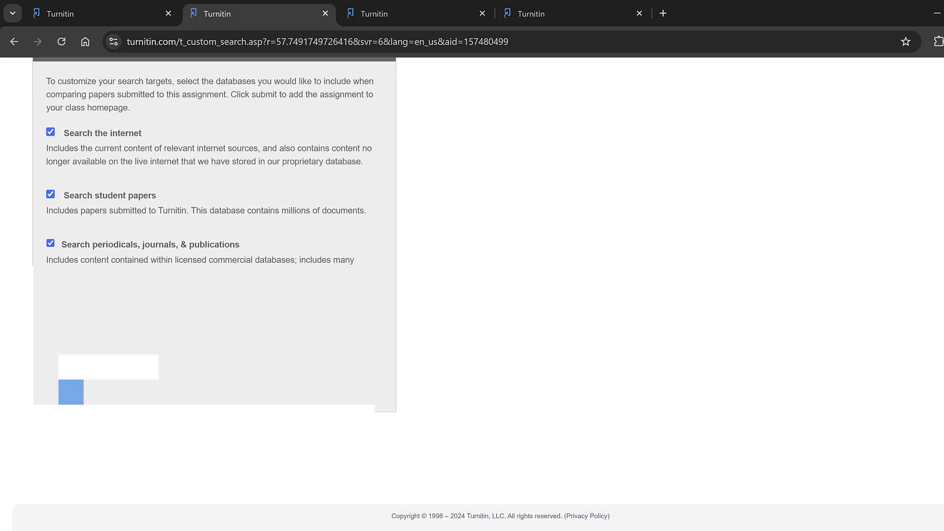
pyautogui.scroll(-1, 472, 295)
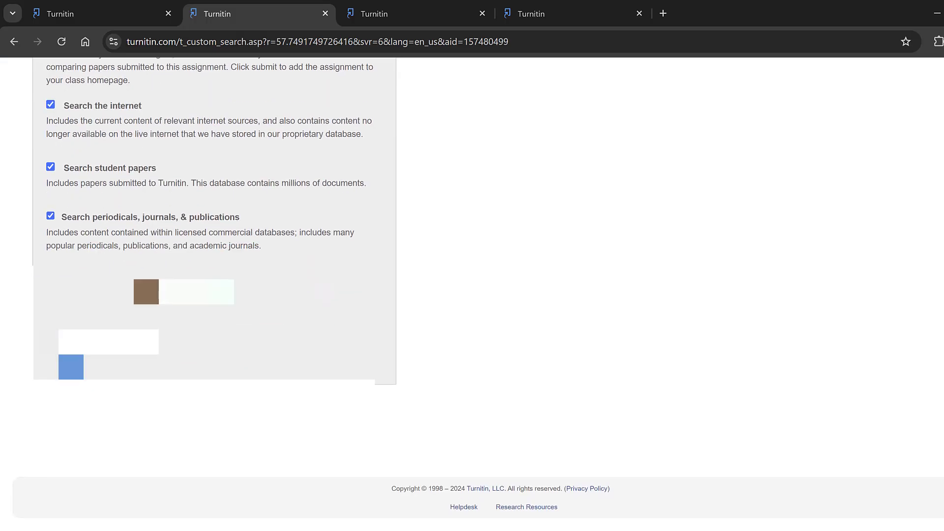
pyautogui.click(84, 344)
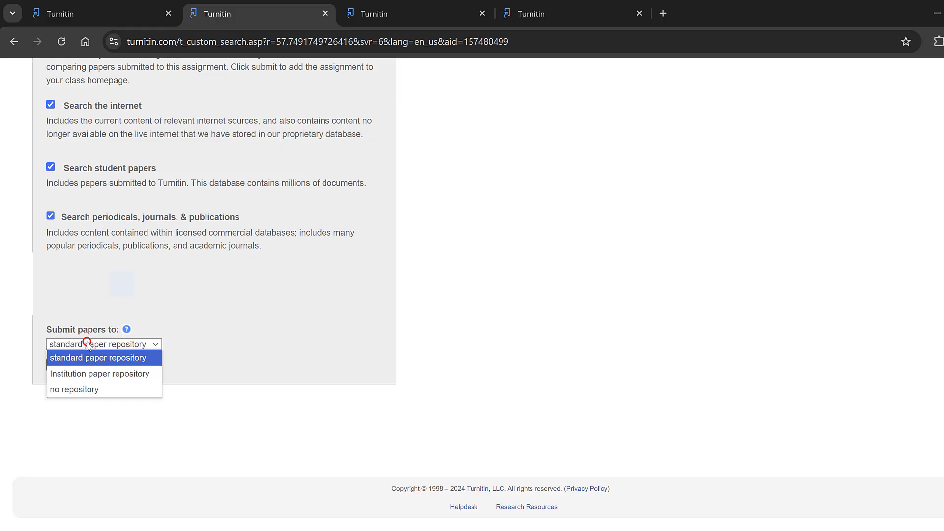
pyautogui.click(84, 394)
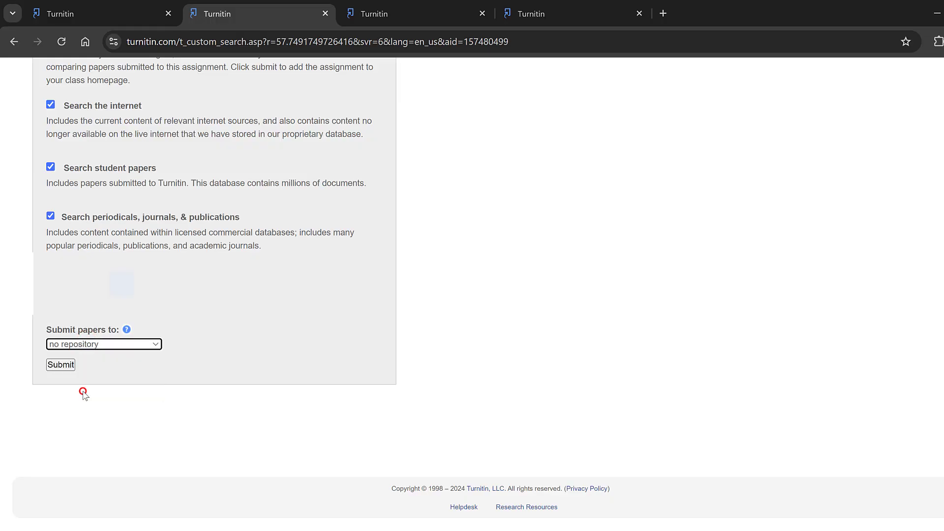
pyautogui.click(61, 365)
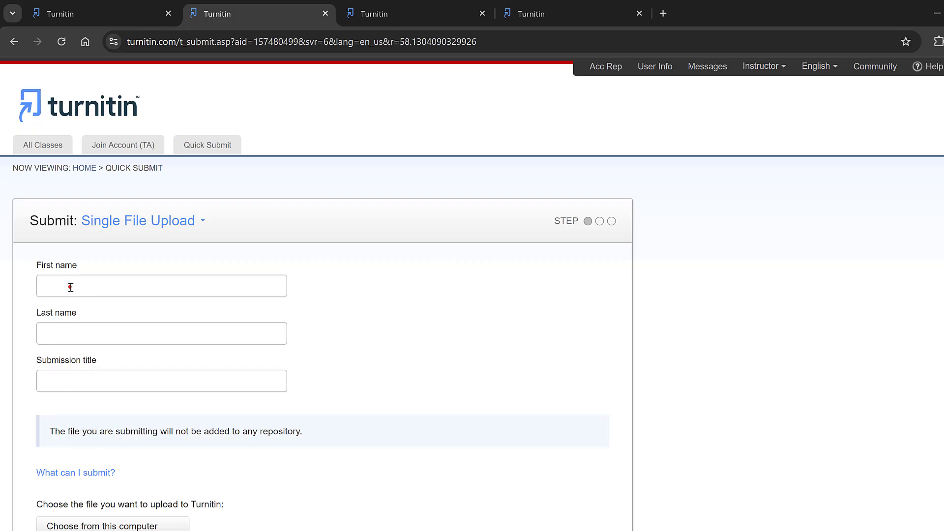
# Step: Fill in the author's first and last name and set the submission title to tttt
pyautogui.click(70, 287)
pyautogui.write('ttt')
pyautogui.click(48, 335)
pyautogui.write('t')
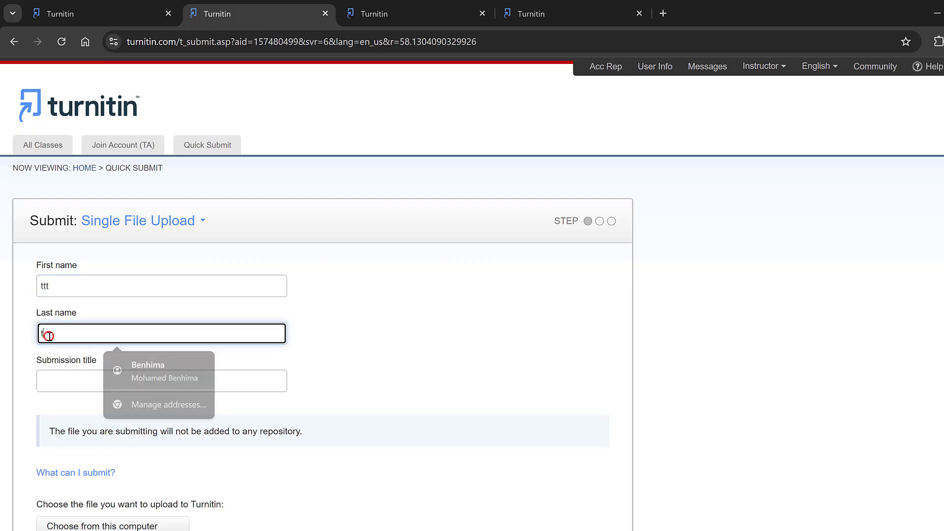
pyautogui.write('tt')
pyautogui.click(63, 378)
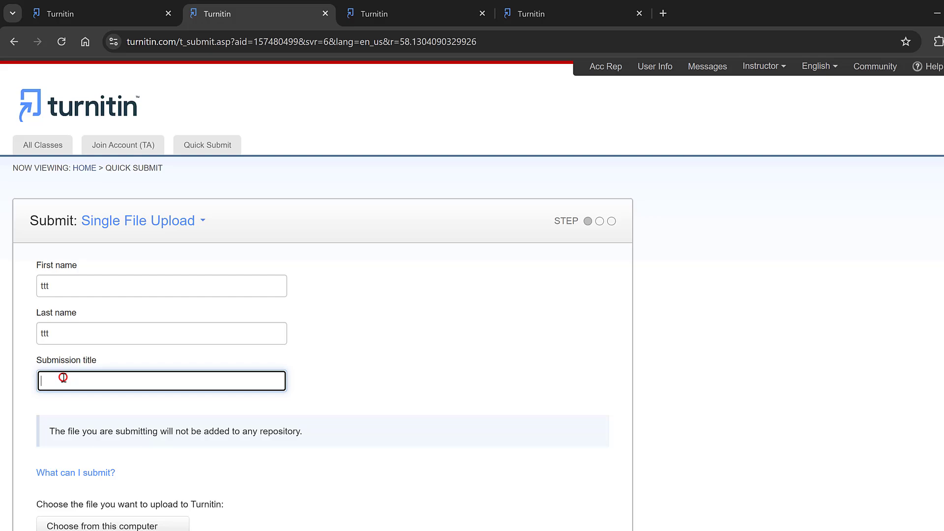
pyautogui.write('tttt')
# Step: Attach Paper on Difference Between Plagiarism and Similarity.docx from this computer
pyautogui.scroll(-3, 63, 377)
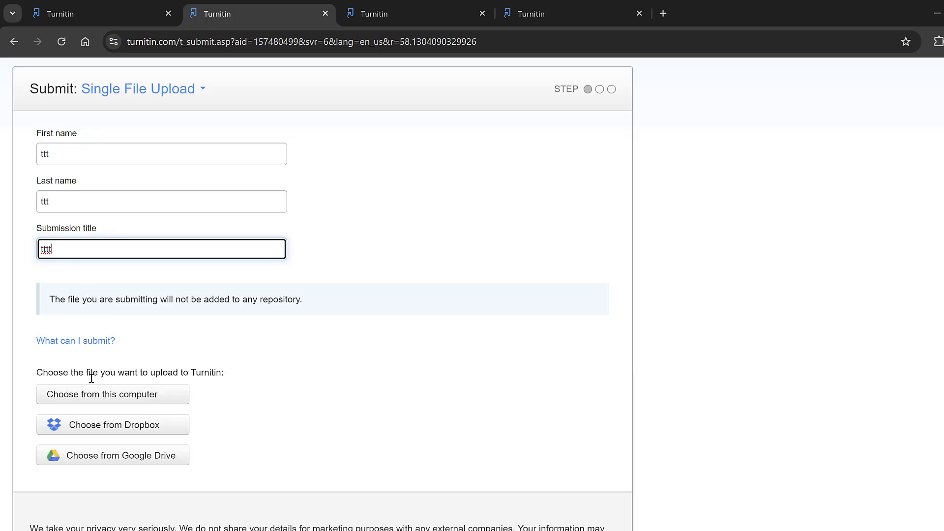
pyautogui.click(90, 399)
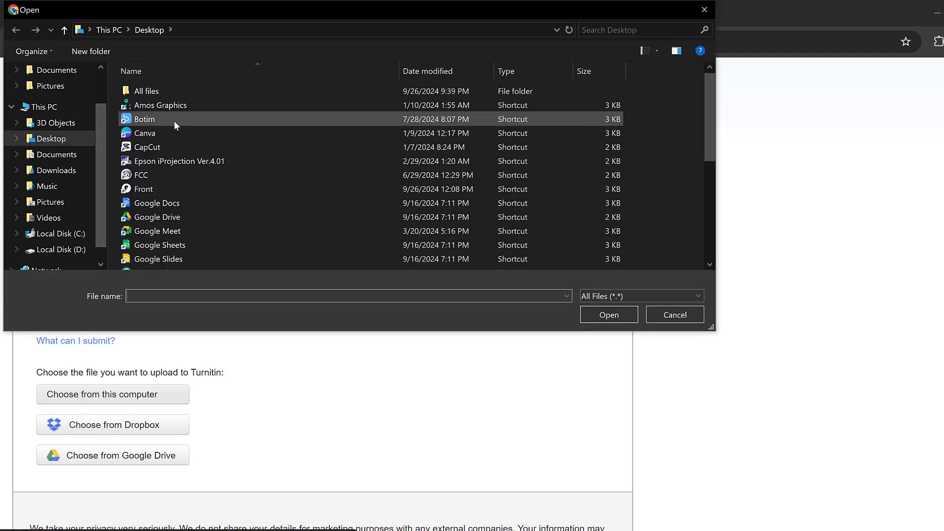
pyautogui.scroll(-2, 191, 122)
pyautogui.scroll(-2, 190, 122)
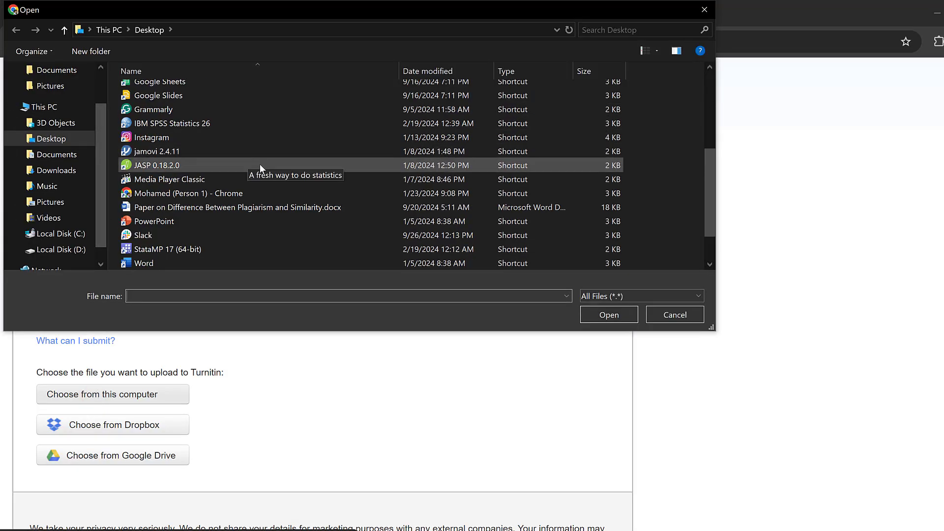
pyautogui.click(156, 211)
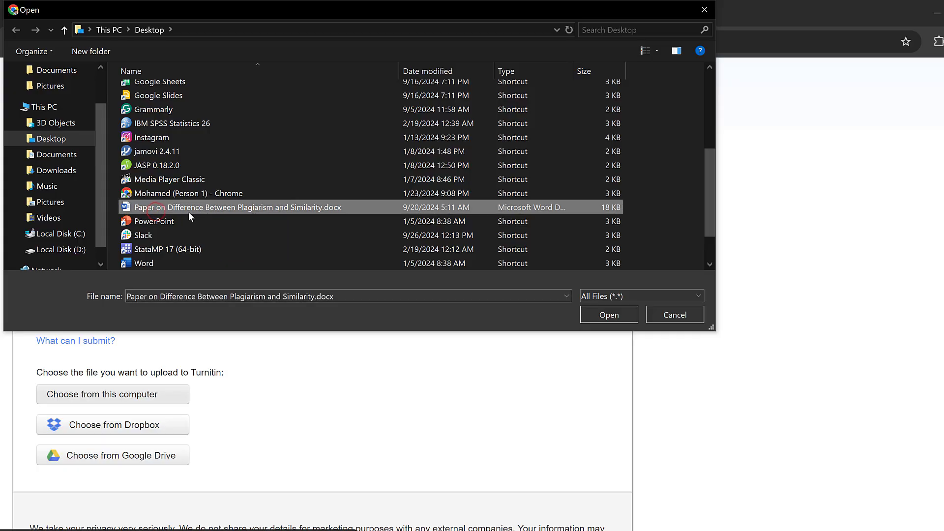
pyautogui.click(609, 310)
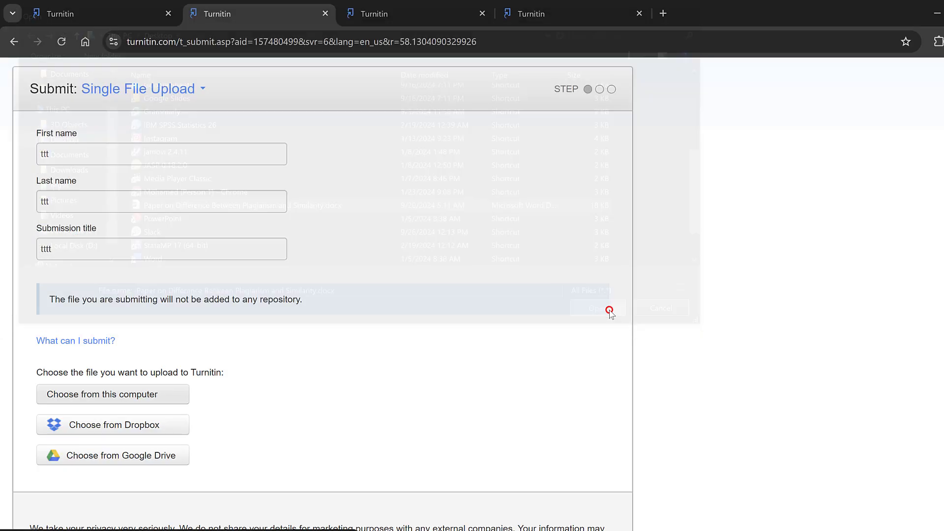
pyautogui.scroll(-3, 397, 299)
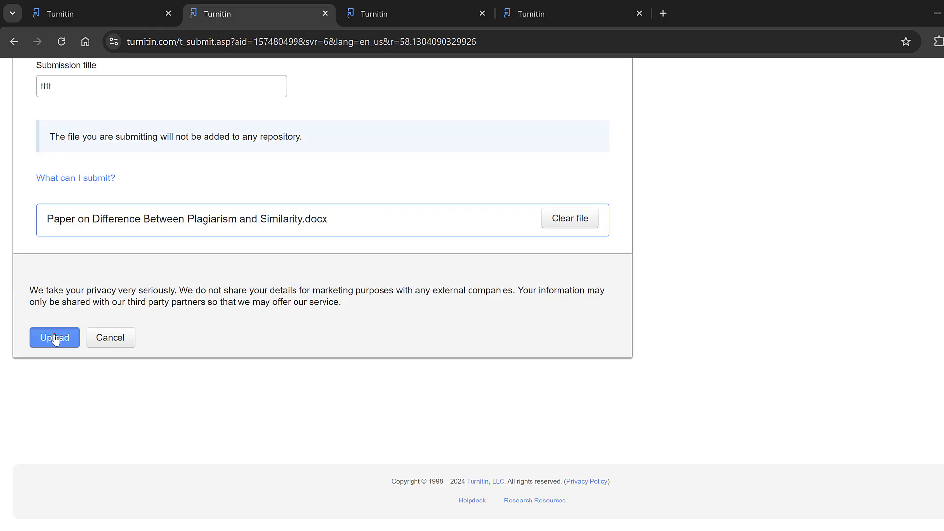
# Step: Upload the paper and review its details: 3 pages, 888 words, 5307 characters, 17.77K
pyautogui.click(54, 337)
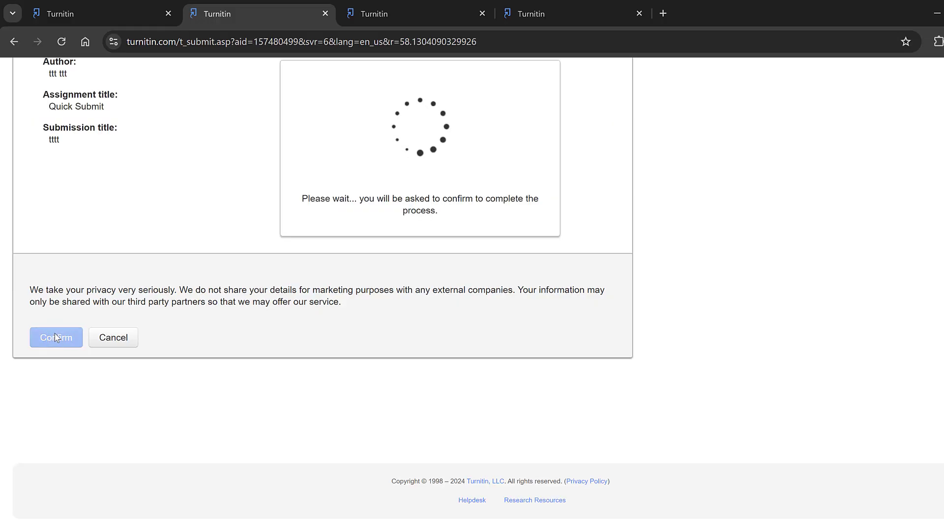
pyautogui.scroll(5, 286, 213)
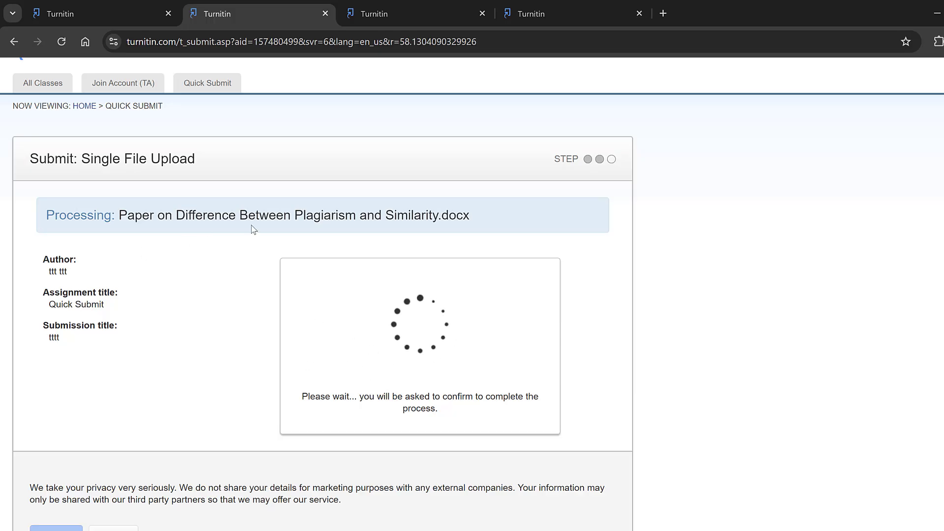
pyautogui.scroll(-3, 328, 288)
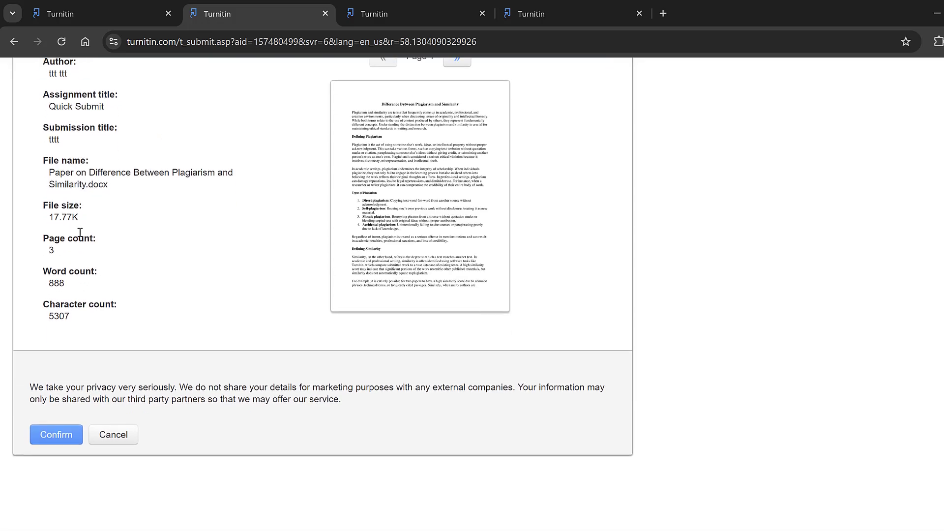
# Step: Confirm the .docx submission and check the receipt dated 27-Sep-2024 01:44AM
pyautogui.scroll(1, 61, 323)
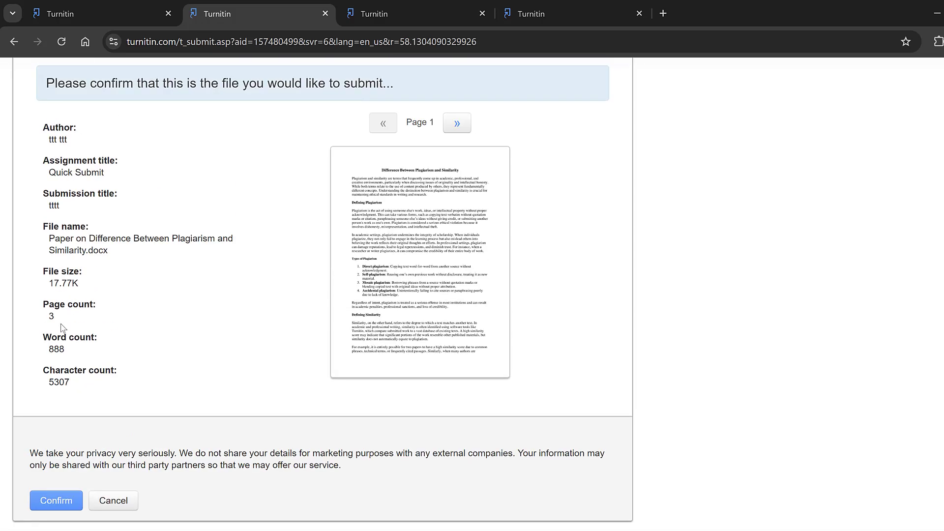
pyautogui.scroll(-1, 61, 324)
pyautogui.click(55, 435)
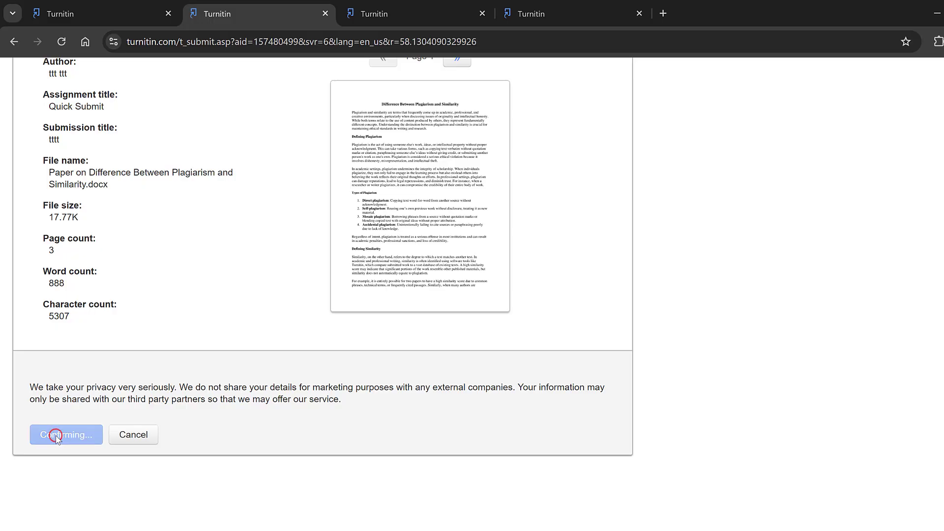
pyautogui.scroll(-2, 268, 321)
pyautogui.scroll(1, 316, 259)
pyautogui.scroll(4, 339, 187)
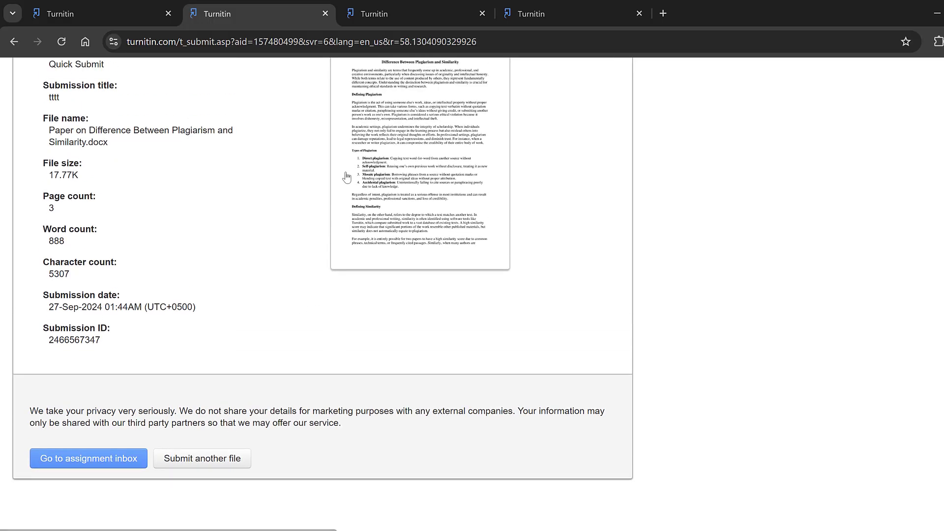
pyautogui.scroll(-6, 348, 155)
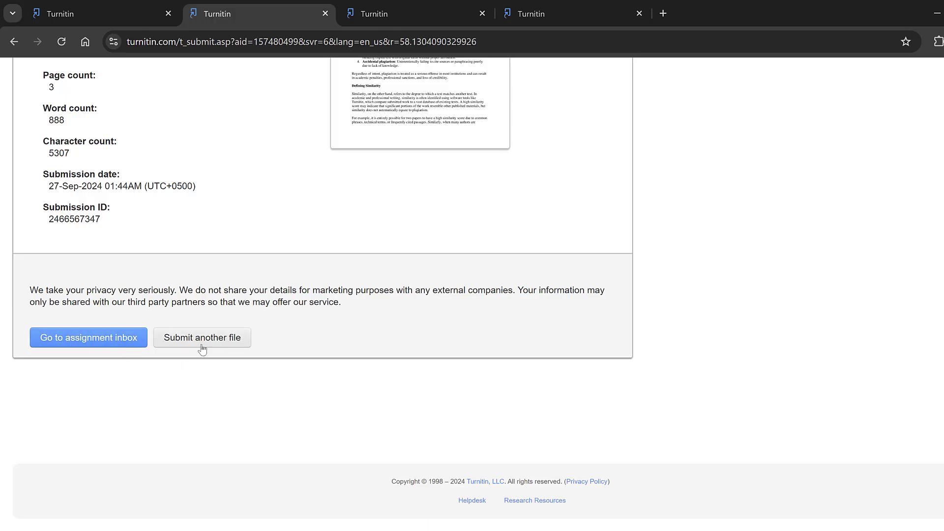
# Step: Open the assignment inbox and refresh it so the 12% similarity score loads
pyautogui.click(76, 337)
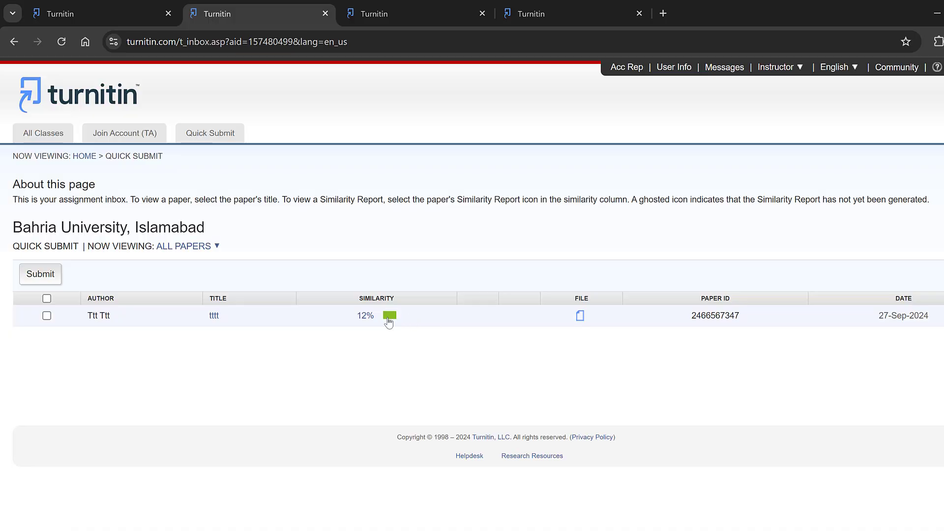
pyautogui.click(61, 42)
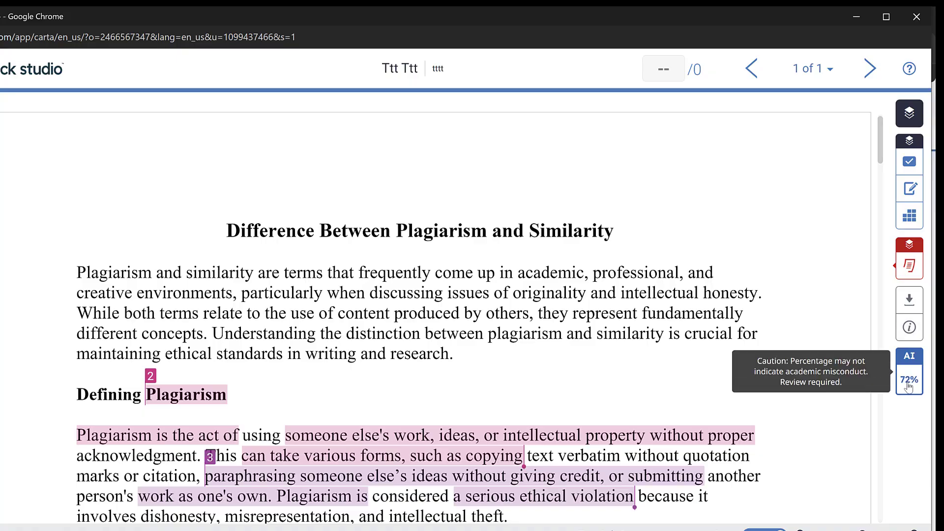
# Step: Show the Match Overview listing five student-paper sources, from 4% down to 1%
pyautogui.moveTo(911, 268)
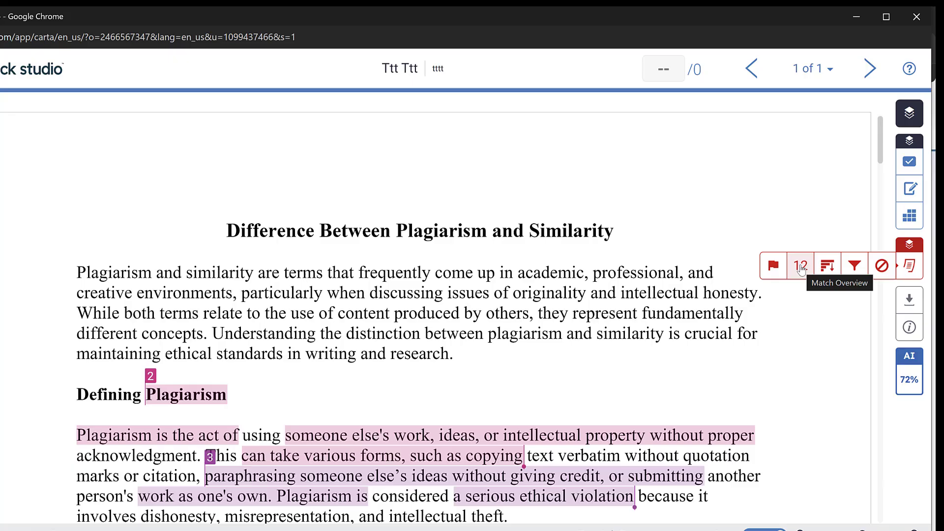
pyautogui.click(801, 266)
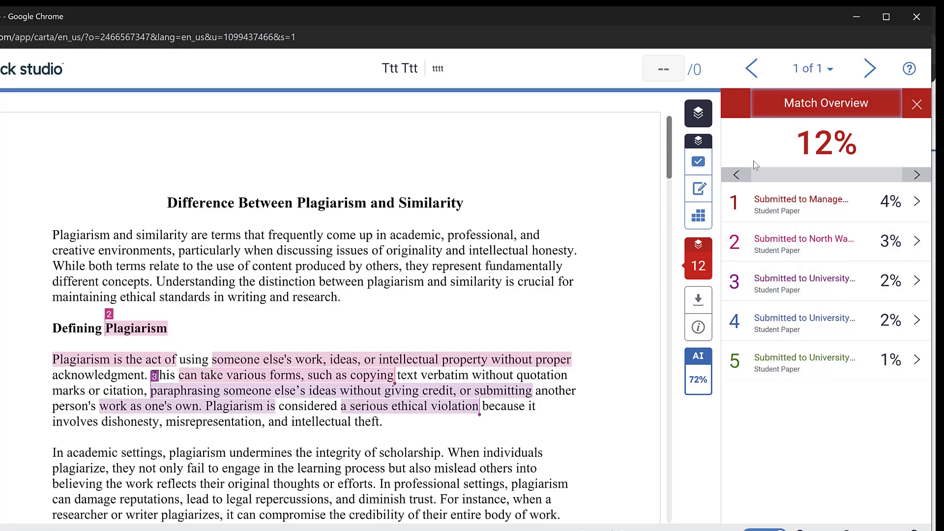
# Step: Apply the Exclude Quotes and Exclude Bibliography filters to the similarity report
pyautogui.moveTo(670, 270)
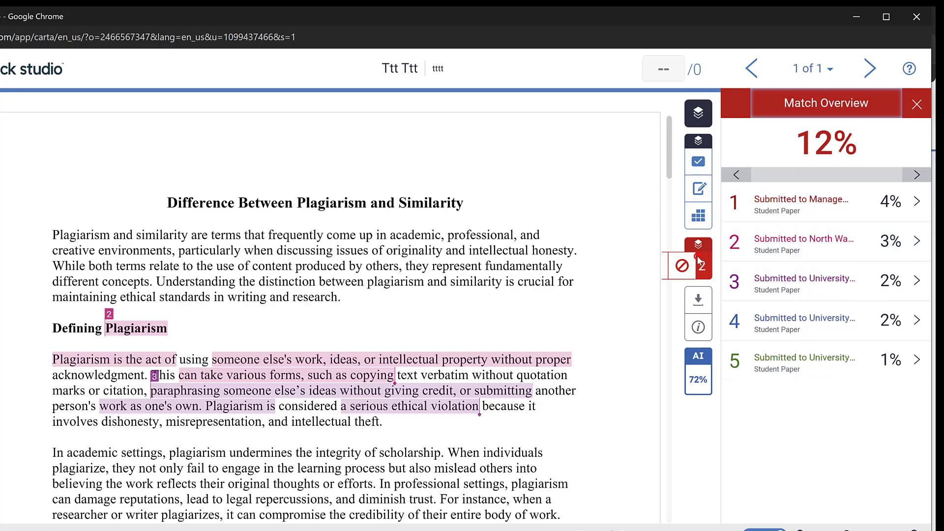
pyautogui.click(644, 267)
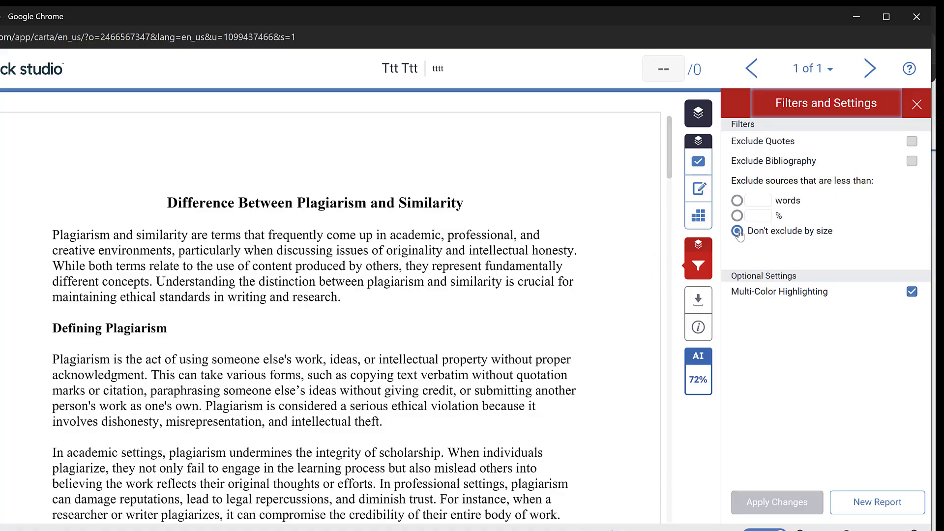
pyautogui.click(912, 162)
pyautogui.click(912, 141)
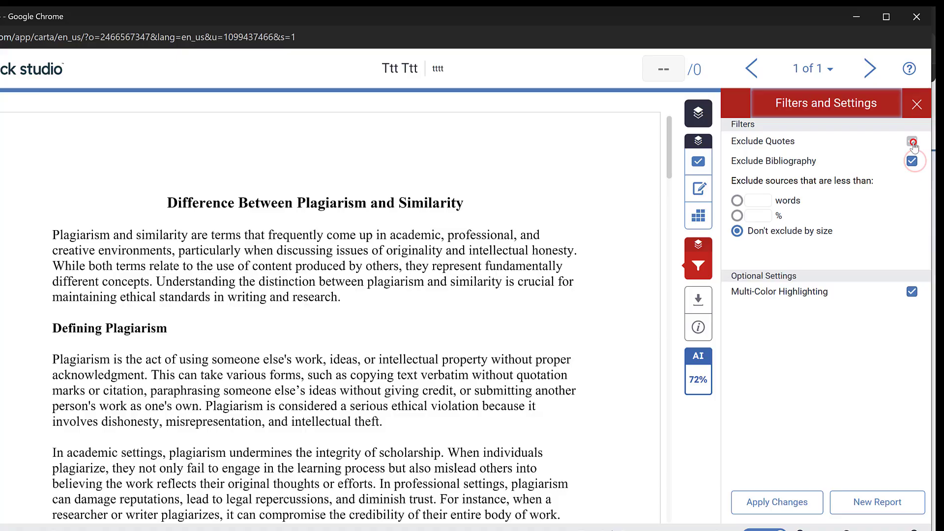
pyautogui.click(792, 501)
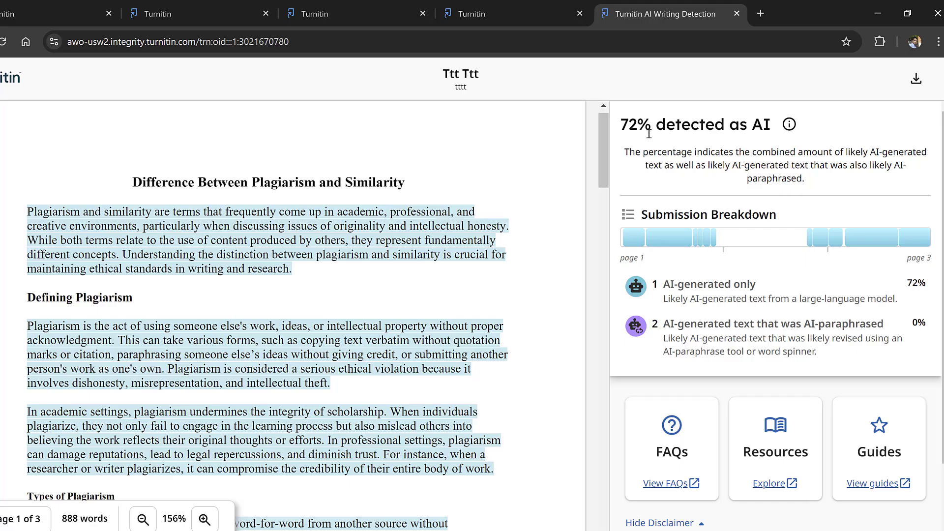
# Step: Scroll through paper tttt's 72% AI writing report to review the highlighted AI-generated passages
pyautogui.moveTo(620, 126); pyautogui.dragTo(787, 124)
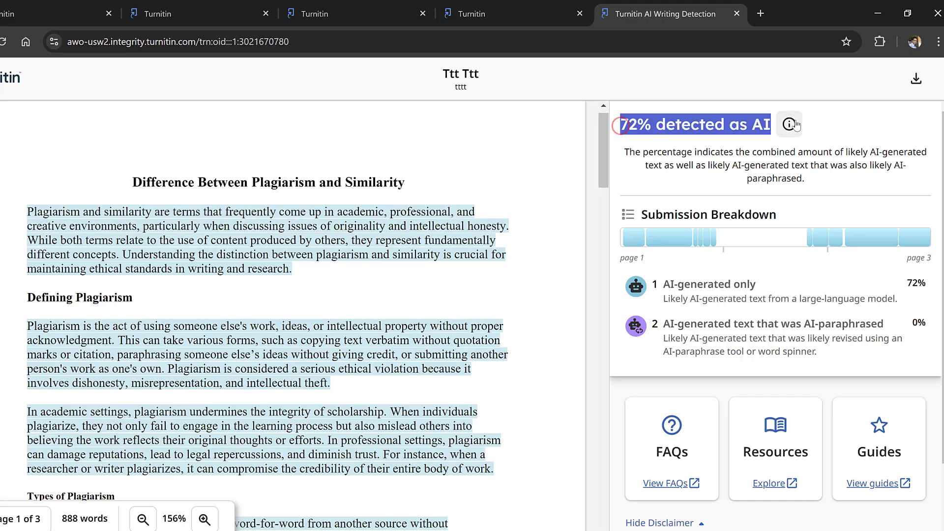
pyautogui.scroll(-1, 411, 240)
pyautogui.scroll(-2, 410, 240)
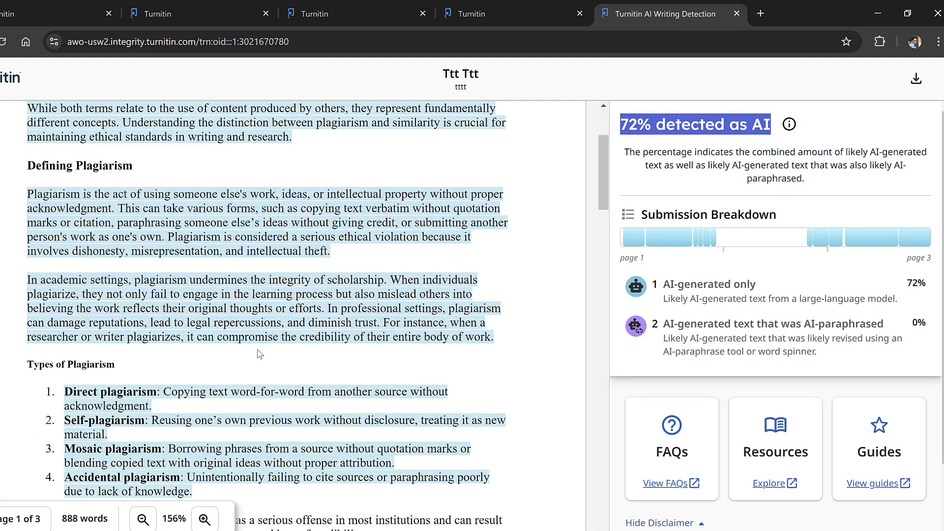
pyautogui.scroll(-10, 197, 221)
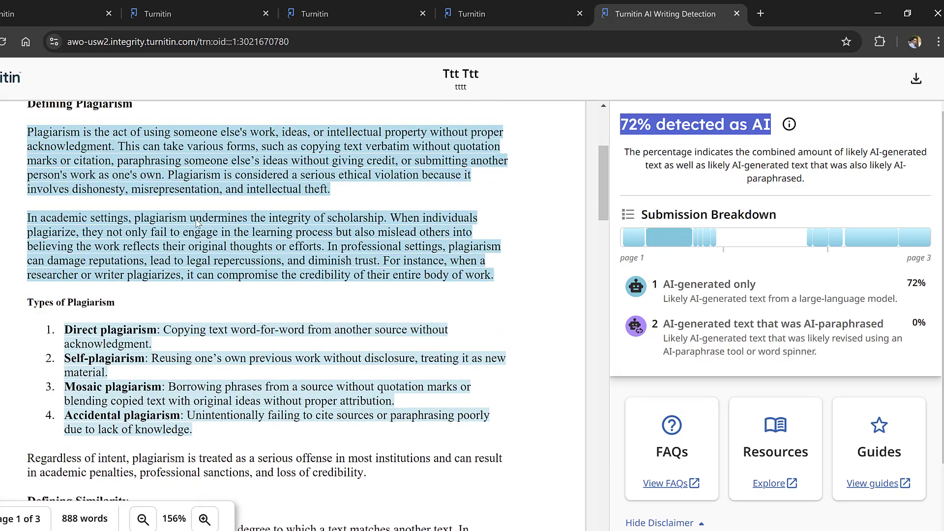
pyautogui.scroll(-15, 206, 238)
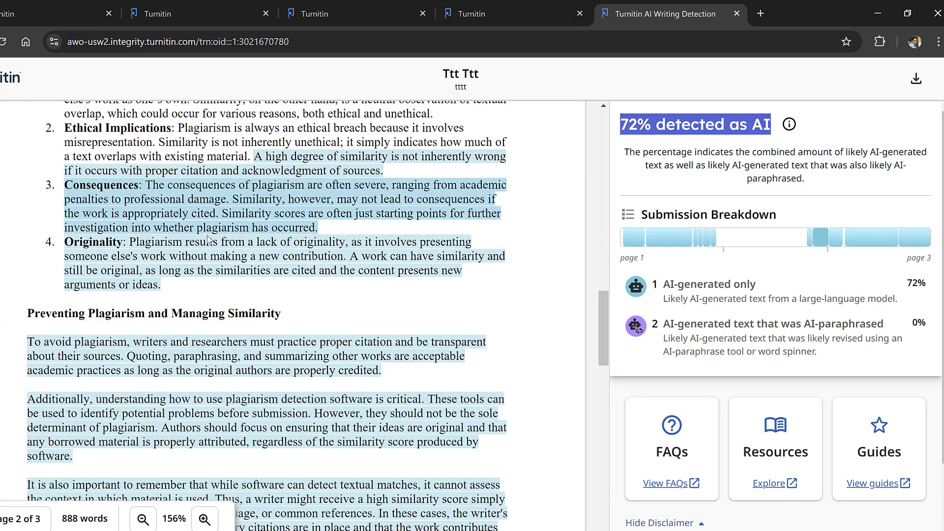
pyautogui.scroll(-4, 207, 240)
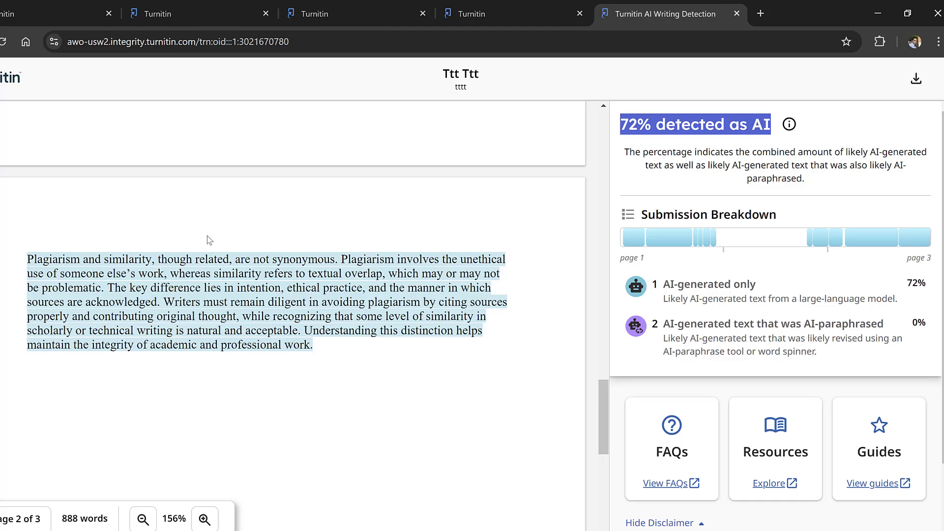
pyautogui.scroll(10, 261, 239)
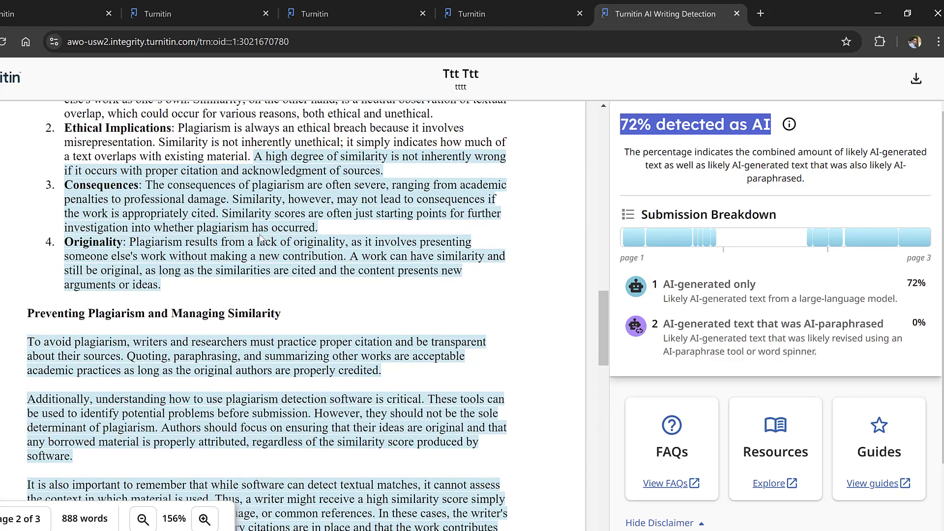
pyautogui.scroll(1, 261, 239)
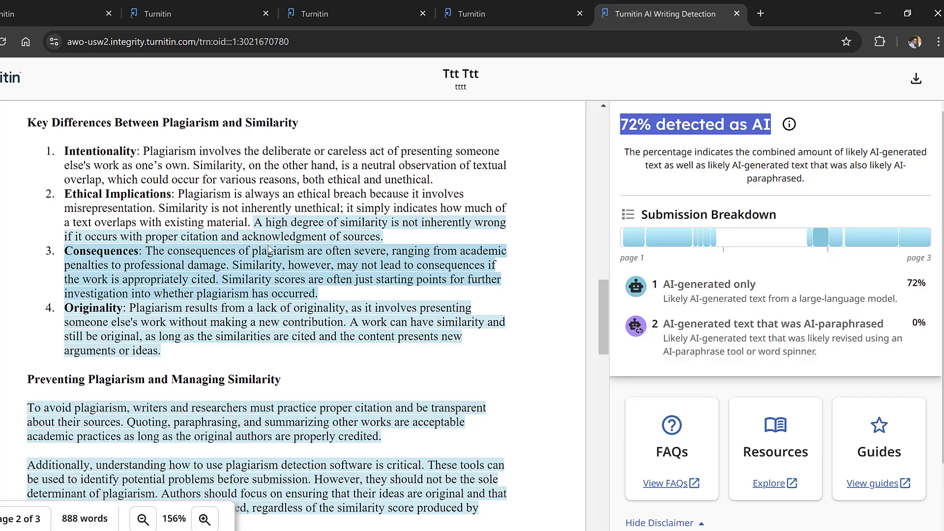
pyautogui.scroll(-1, 269, 249)
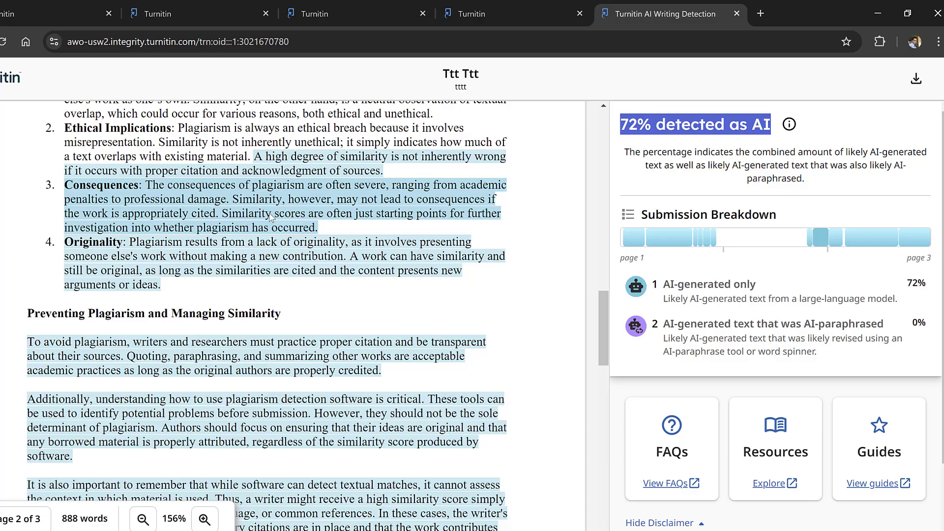
pyautogui.scroll(1, 270, 217)
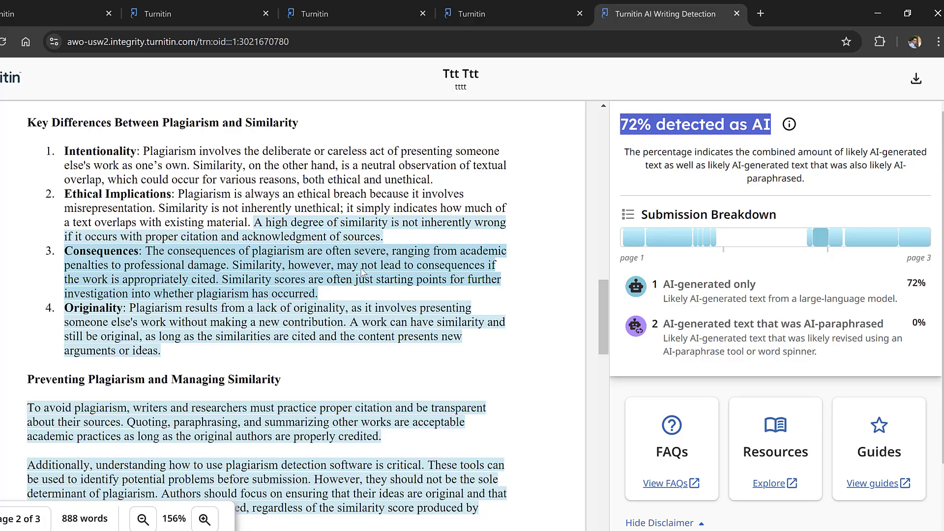
pyautogui.scroll(-3, 361, 270)
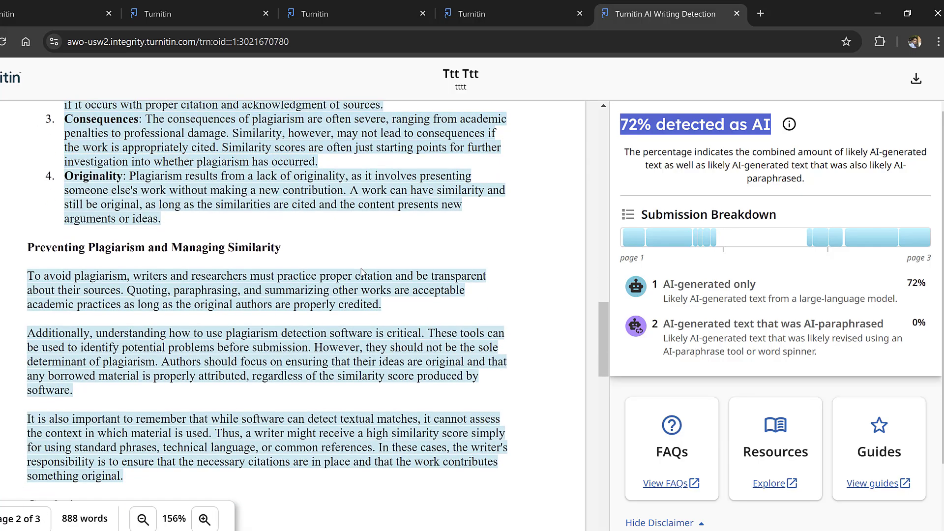
pyautogui.scroll(-3, 362, 272)
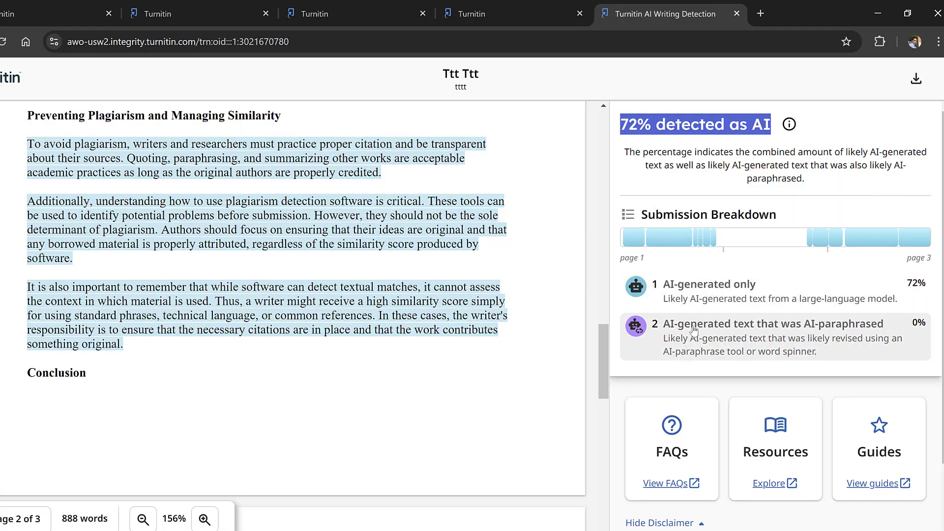
# Step: Save the 72% AI Writing Report as a download, then go back to the 12% Feedback Studio view
pyautogui.click(917, 78)
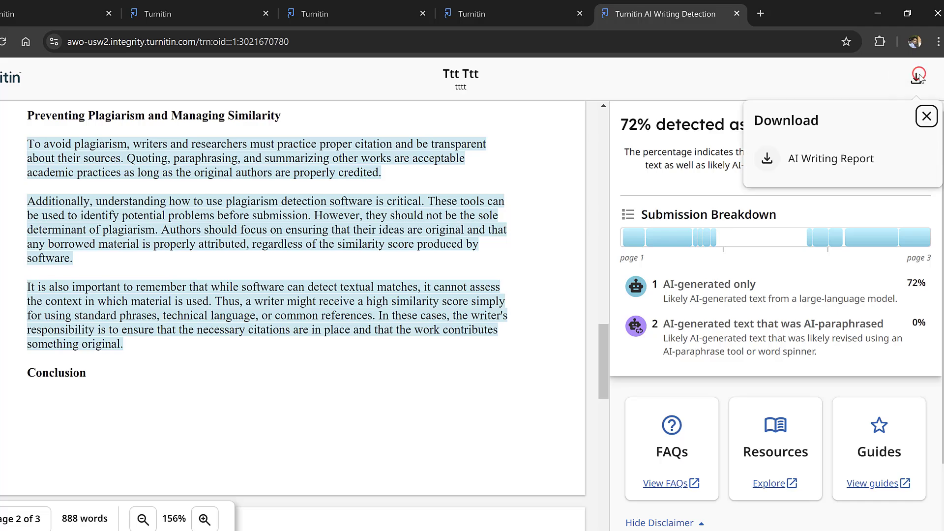
pyautogui.click(812, 160)
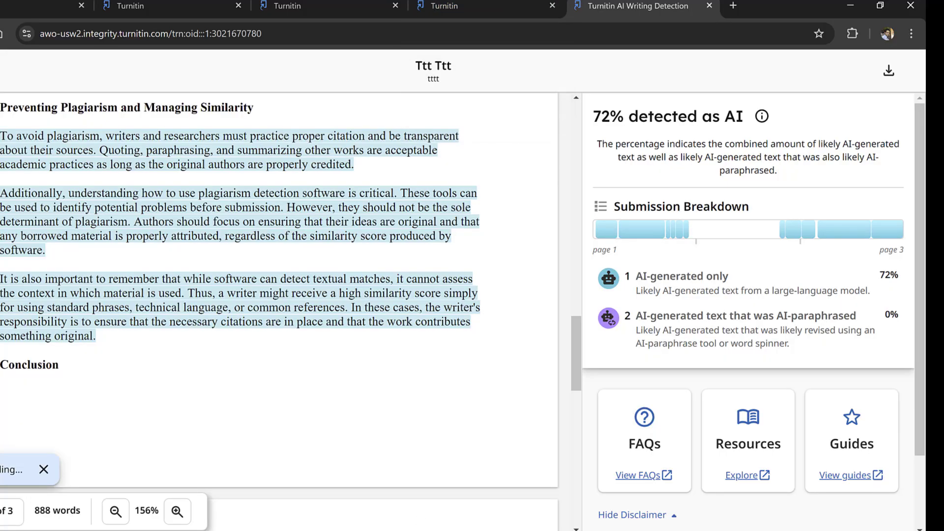
pyautogui.click(434, 499)
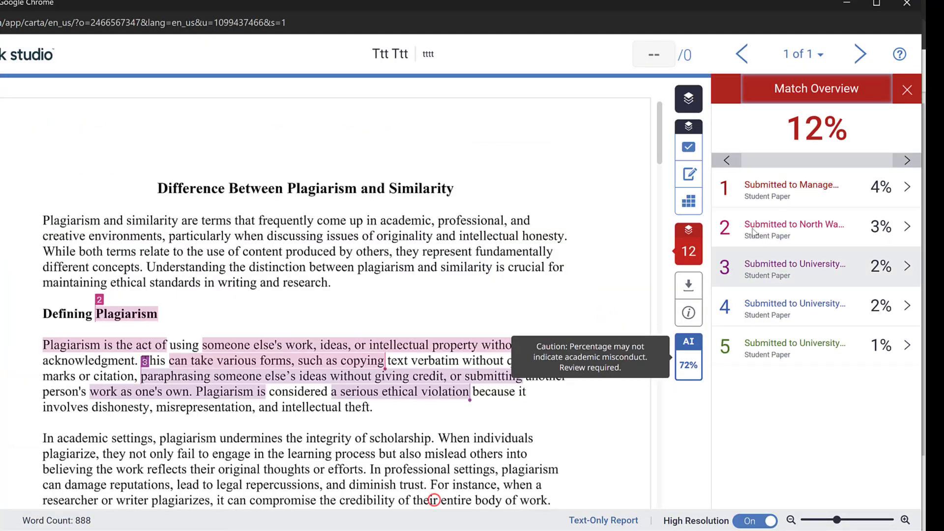
# Step: Download the Current View of paper tttt's 12% similarity report with its highlights
pyautogui.click(692, 251)
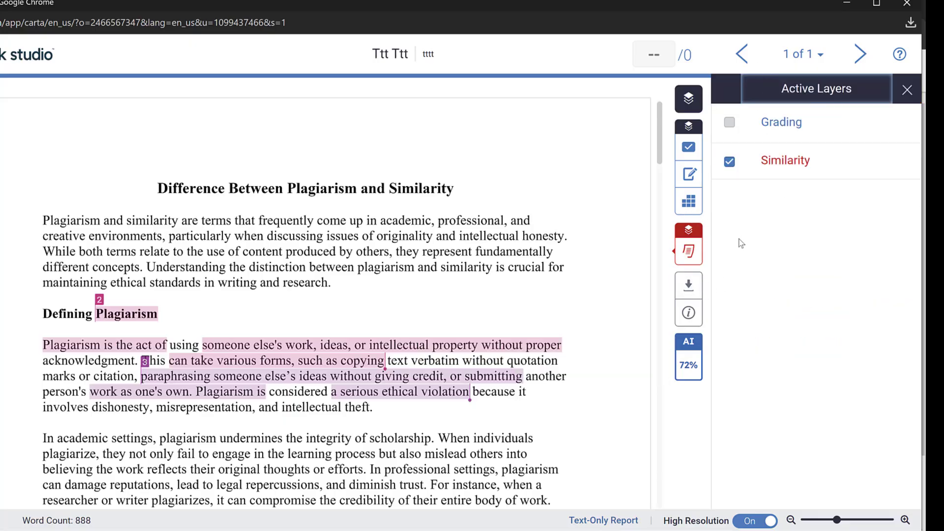
pyautogui.click(689, 286)
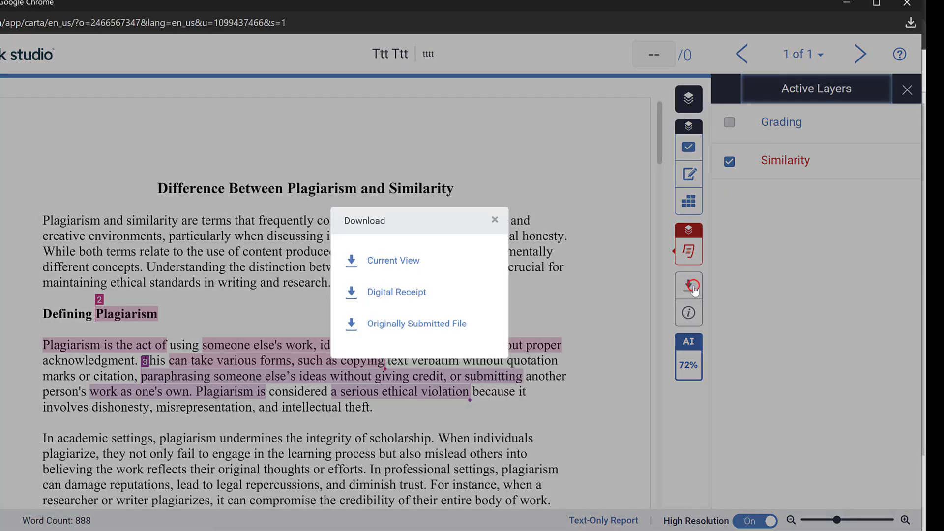
pyautogui.click(393, 264)
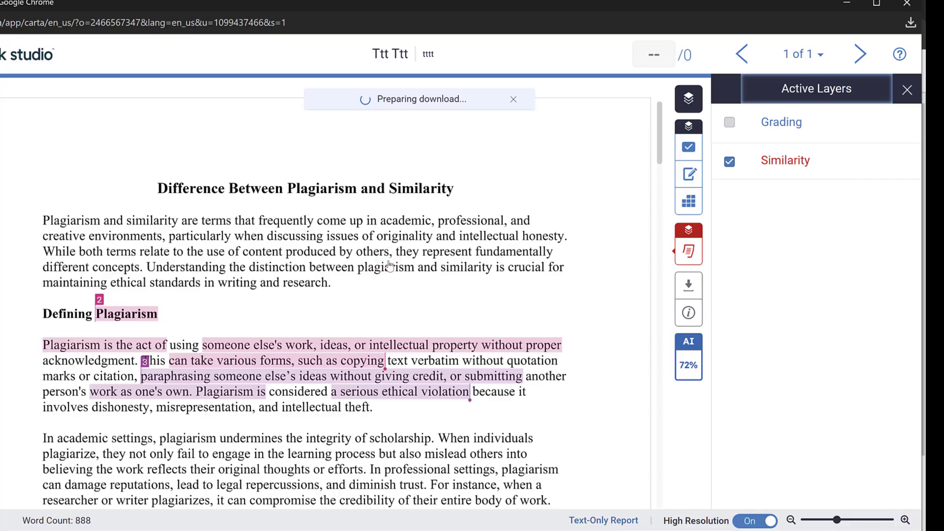
pyautogui.scroll(-3, 575, 182)
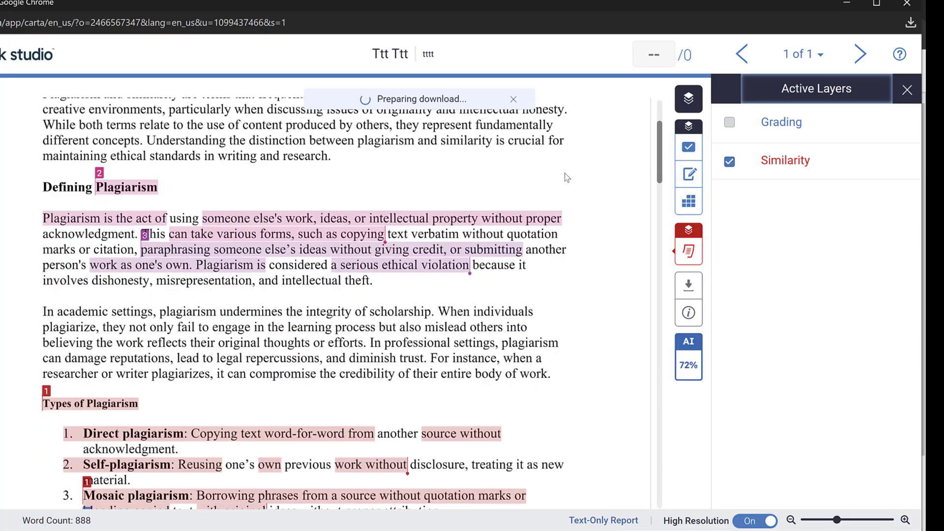